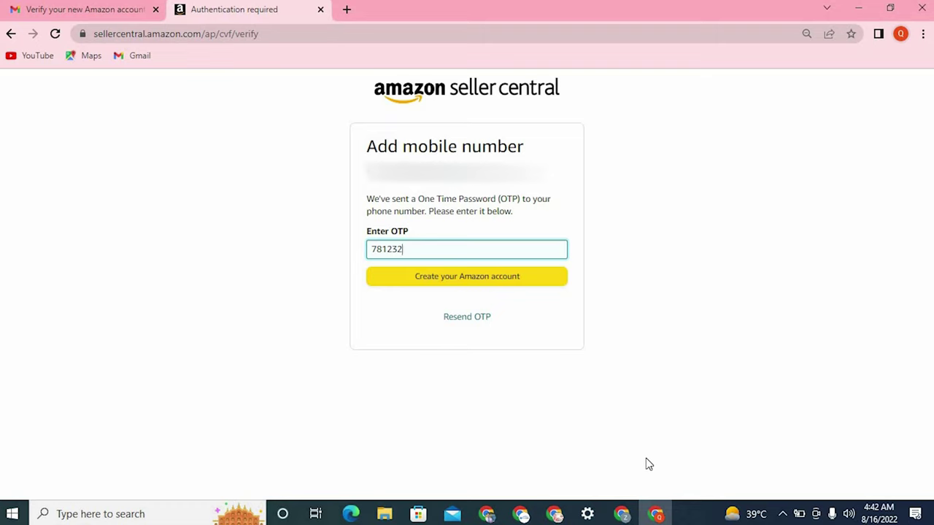
# - Submit the one-time password to create the Amazon account, and begin the seller registration
pyautogui.click(501, 282)
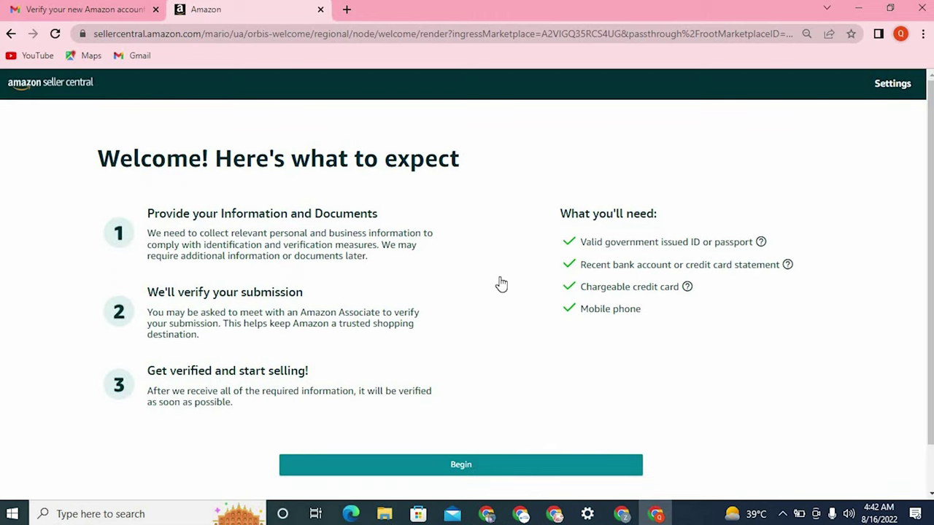
pyautogui.scroll(-1, 501, 284)
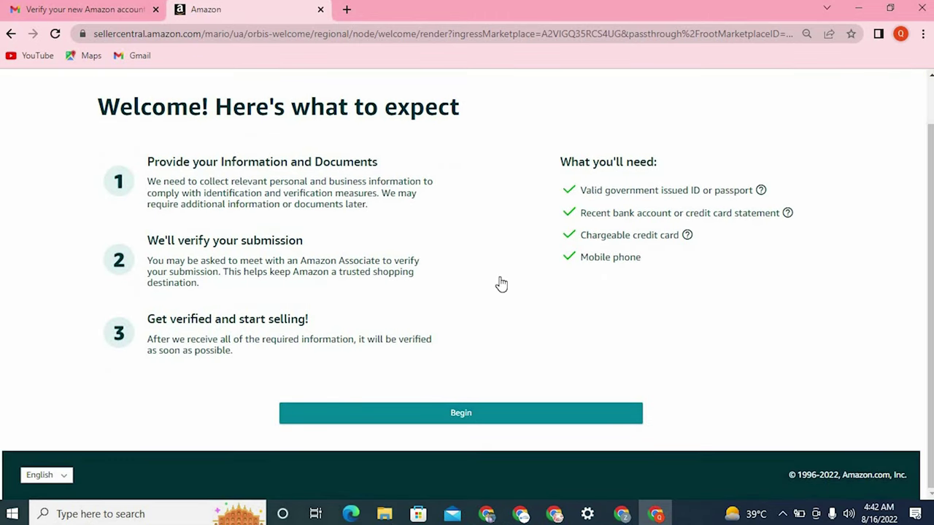
pyautogui.click(469, 413)
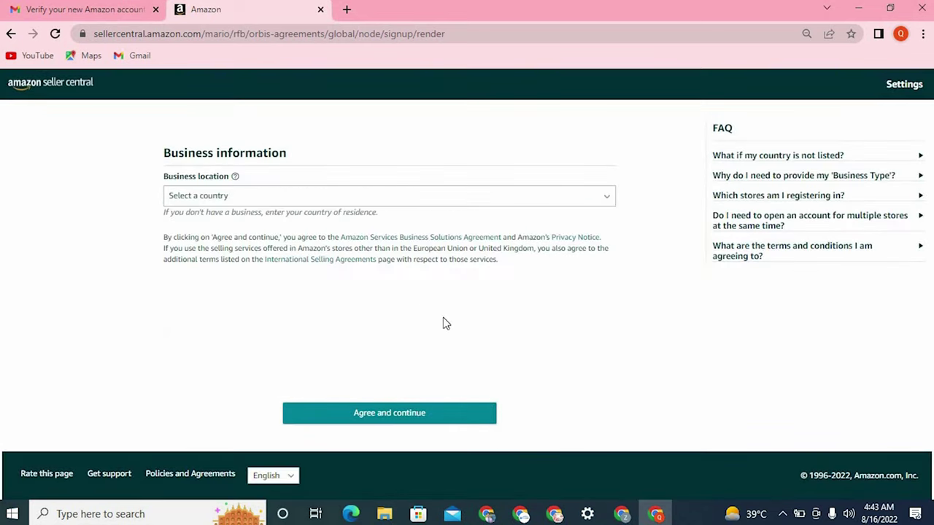
# - Set the business location to United Arab Emirates and the business type to "None, I am an individual"
pyautogui.click(416, 197)
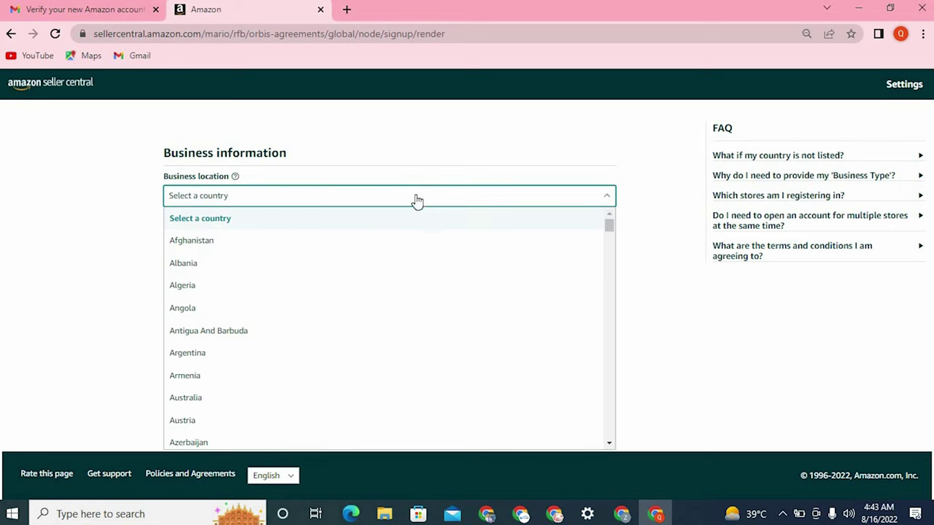
pyautogui.press('u')
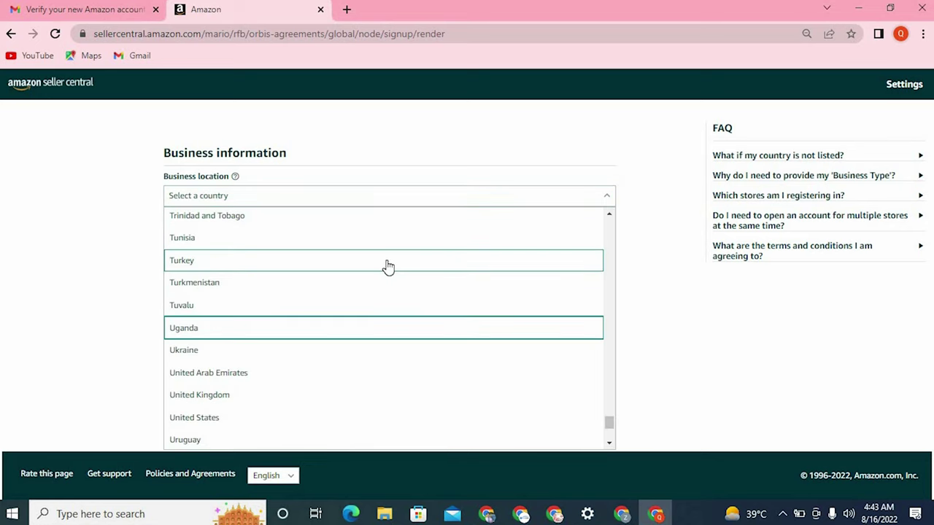
pyautogui.click(286, 375)
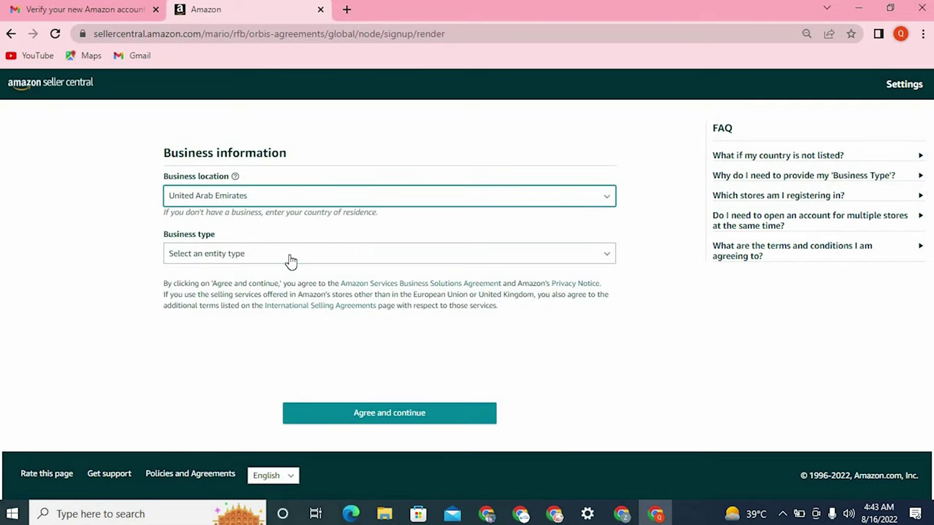
pyautogui.click(290, 260)
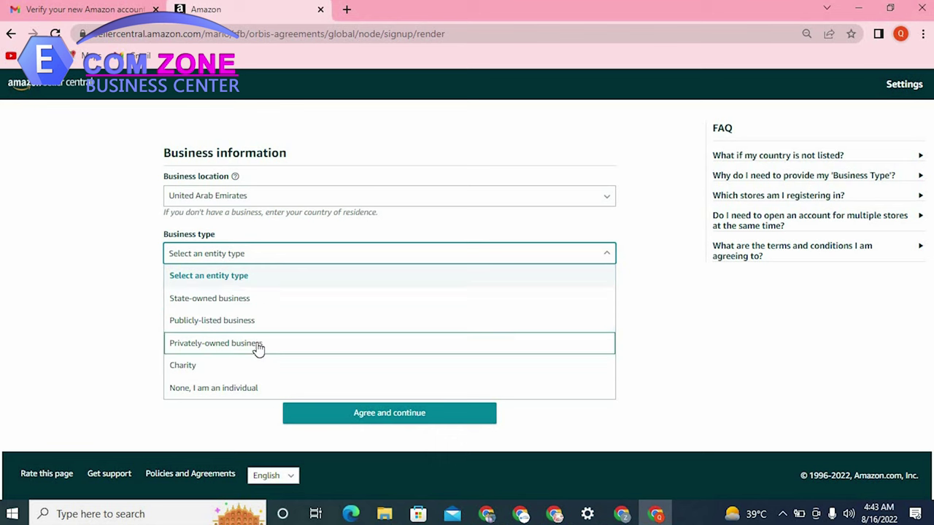
pyautogui.click(246, 391)
# - Enter the seller's full name, confirm the business location and type, and agree to the terms to continue
pyautogui.click(244, 390)
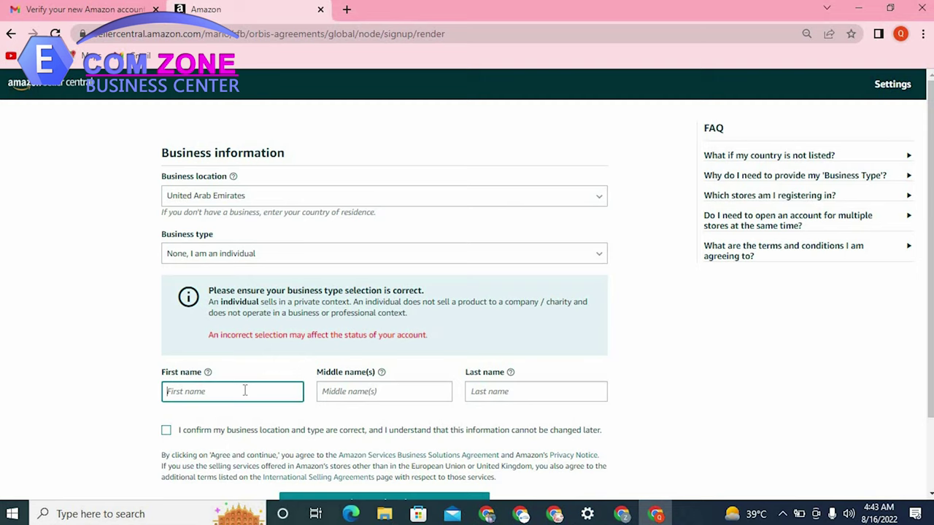
pyautogui.write('Zulqarn')
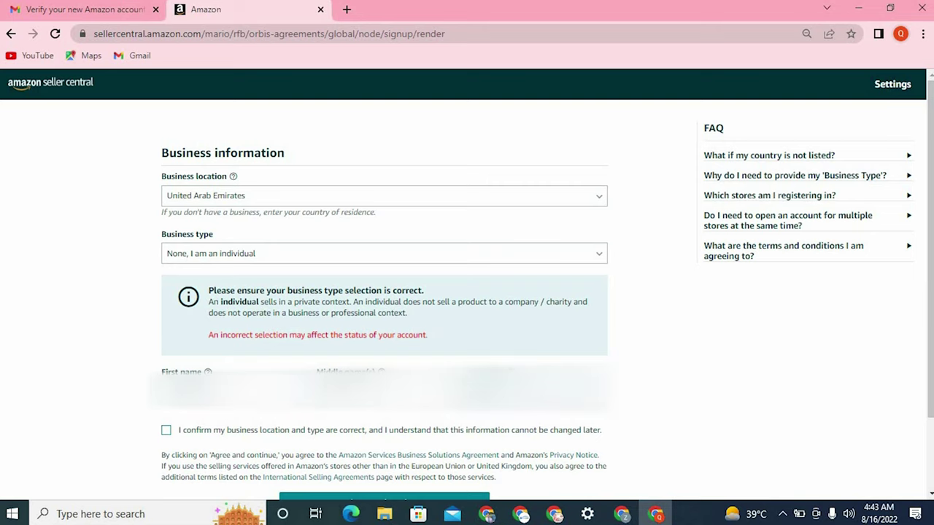
pyautogui.click(167, 432)
pyautogui.scroll(-2, 931, 244)
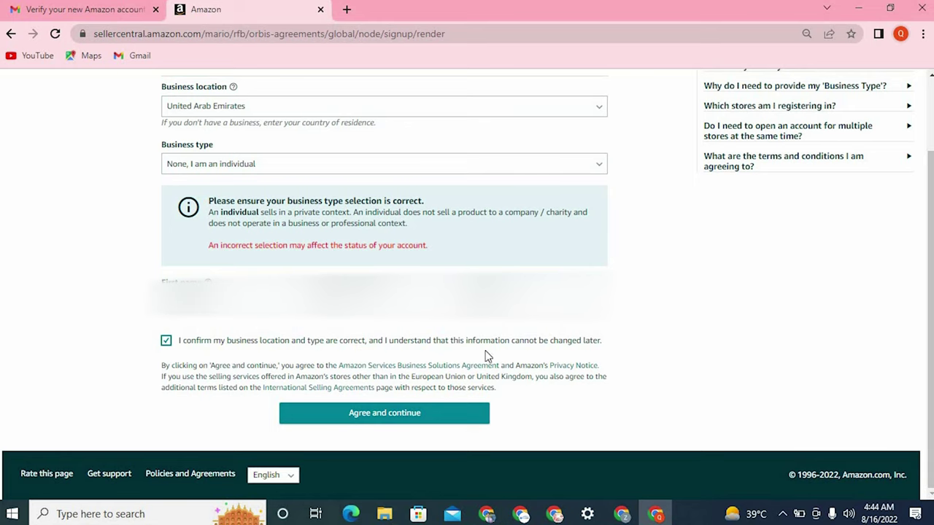
pyautogui.click(398, 415)
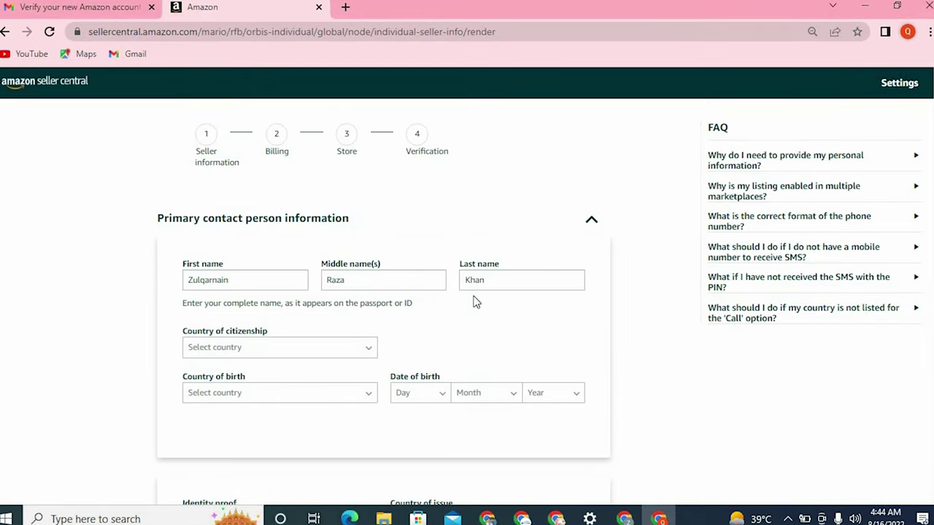
# - Set the primary contact's country of citizenship to United Arab Emirates and country of birth to Pakistan
pyautogui.click(327, 356)
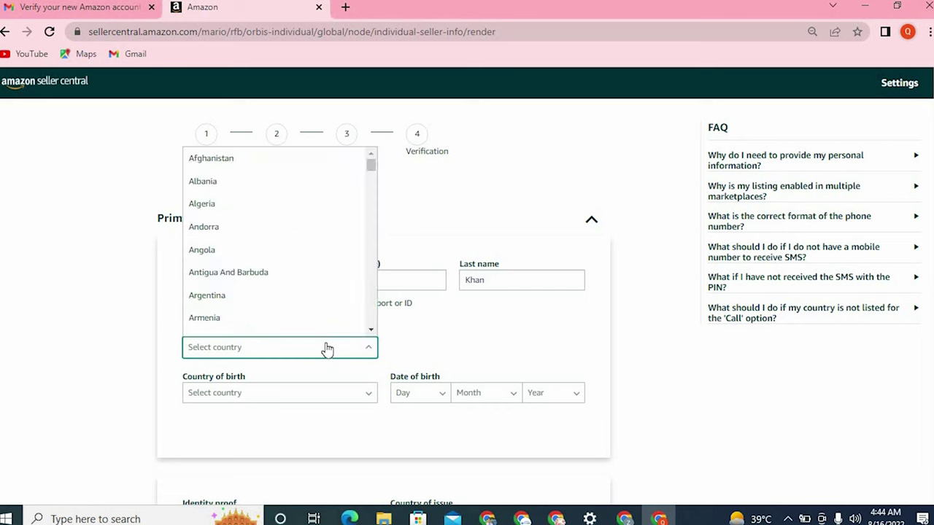
pyautogui.press('u')
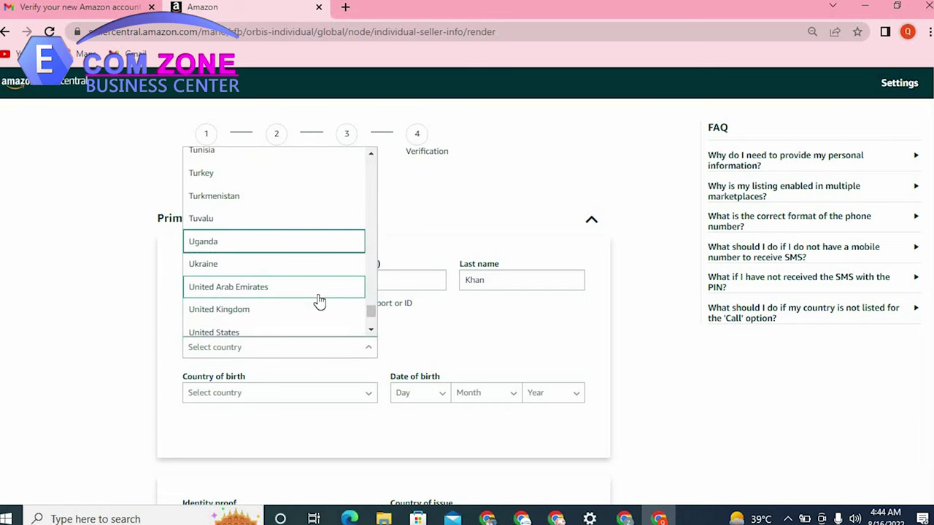
pyautogui.click(307, 289)
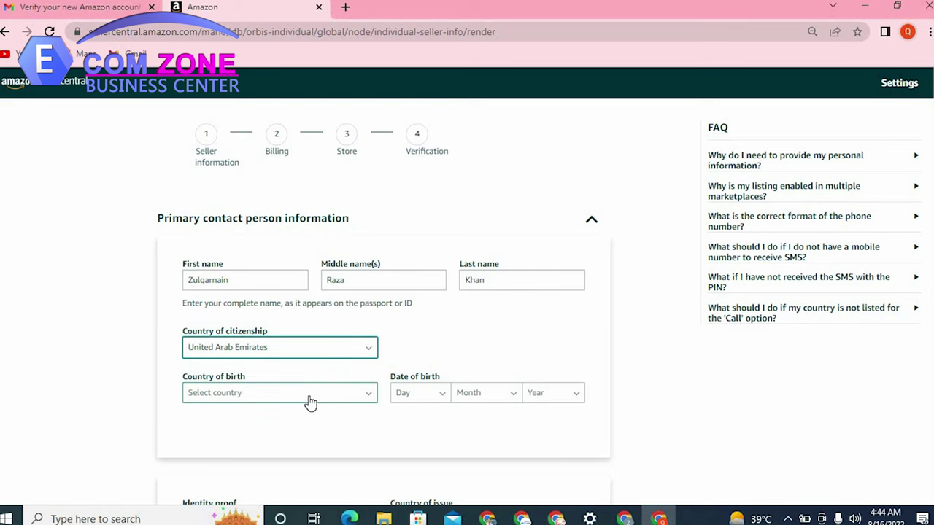
pyautogui.scroll(-2, 311, 403)
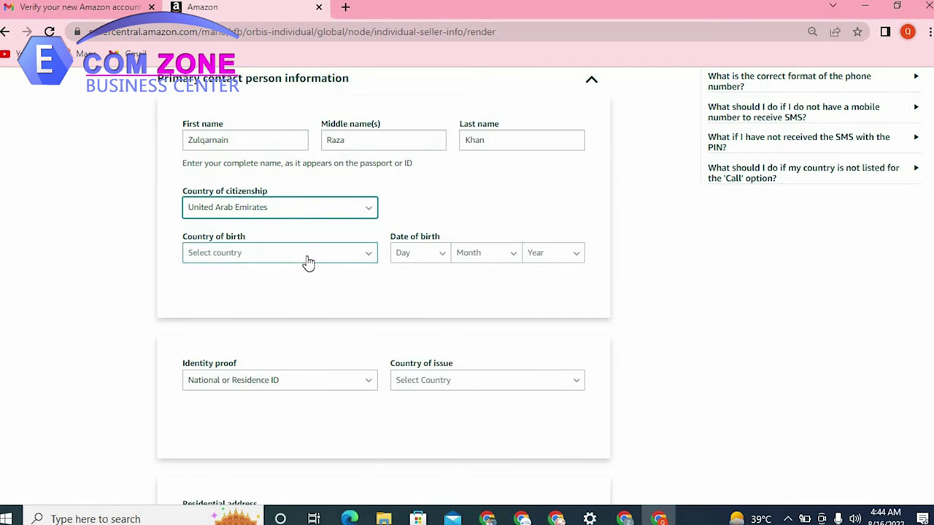
pyautogui.click(307, 260)
pyautogui.press('p')
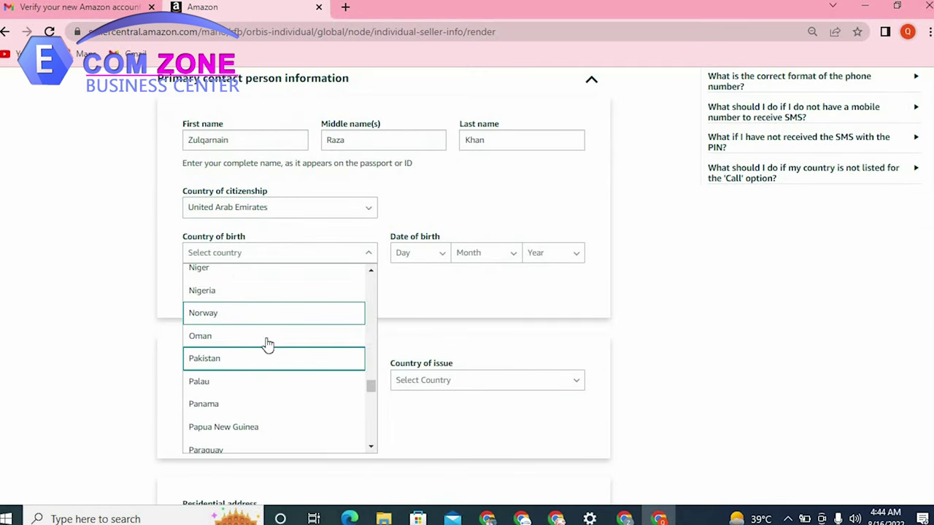
pyautogui.click(252, 360)
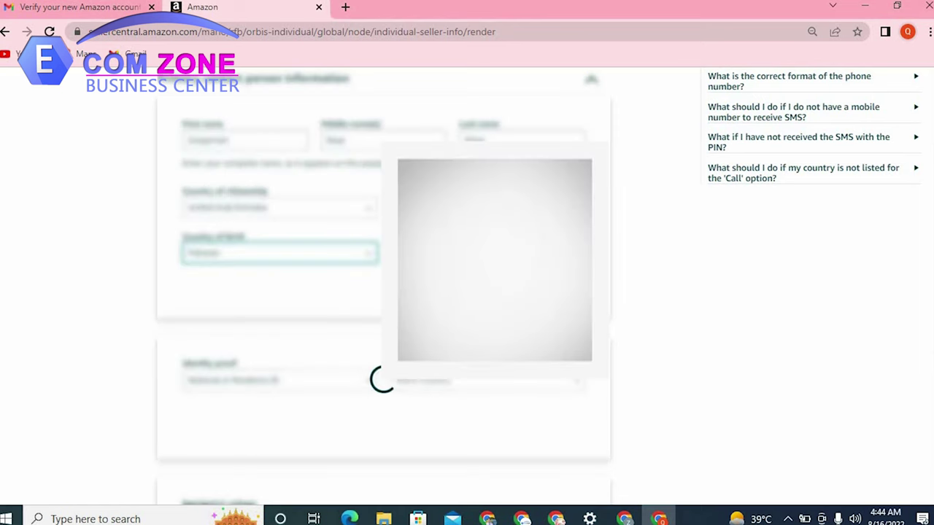
# - Fill in the day, month and year of the primary contact's date of birth
pyautogui.click(419, 252)
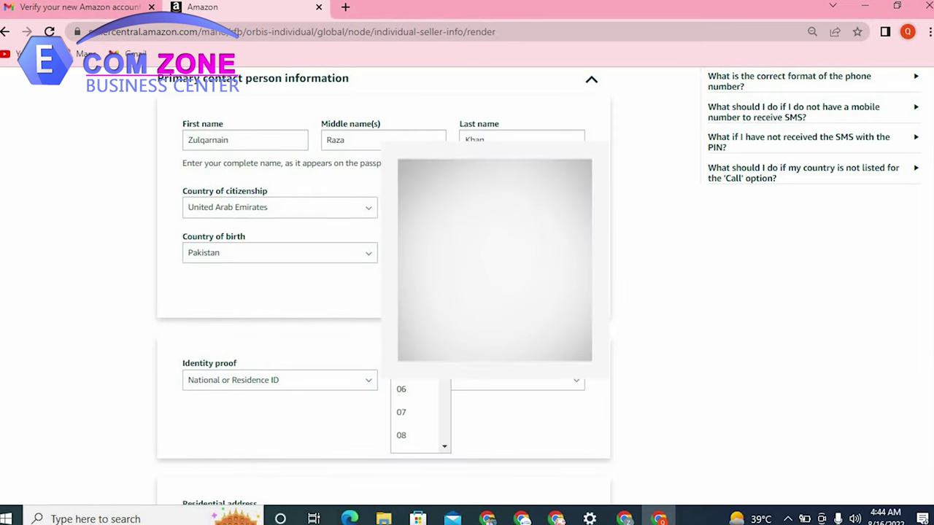
pyautogui.press('Escape')
pyautogui.press('Tab')
pyautogui.hotkey('alt', 'Down')
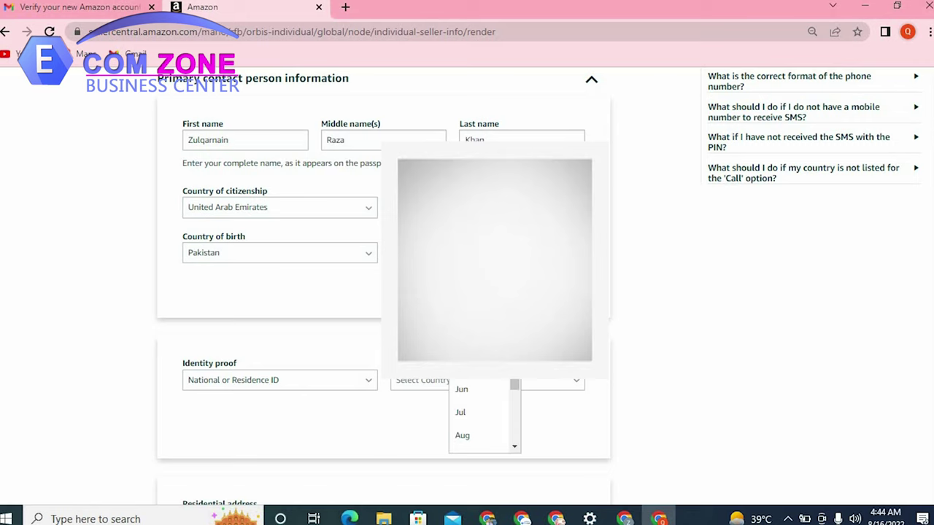
pyautogui.press('Return')
pyautogui.press('Tab')
pyautogui.hotkey('alt', 'Down')
pyautogui.scroll(-5, 550, 415)
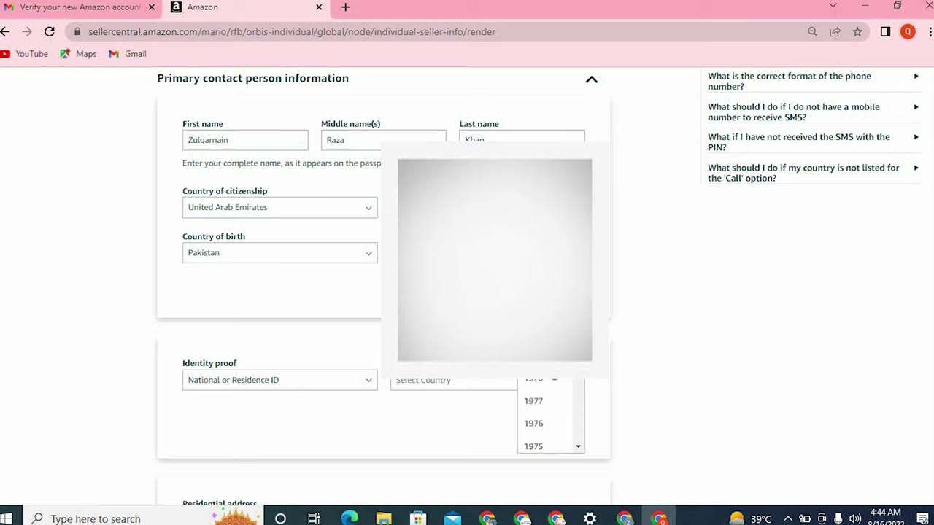
pyautogui.press('Return')
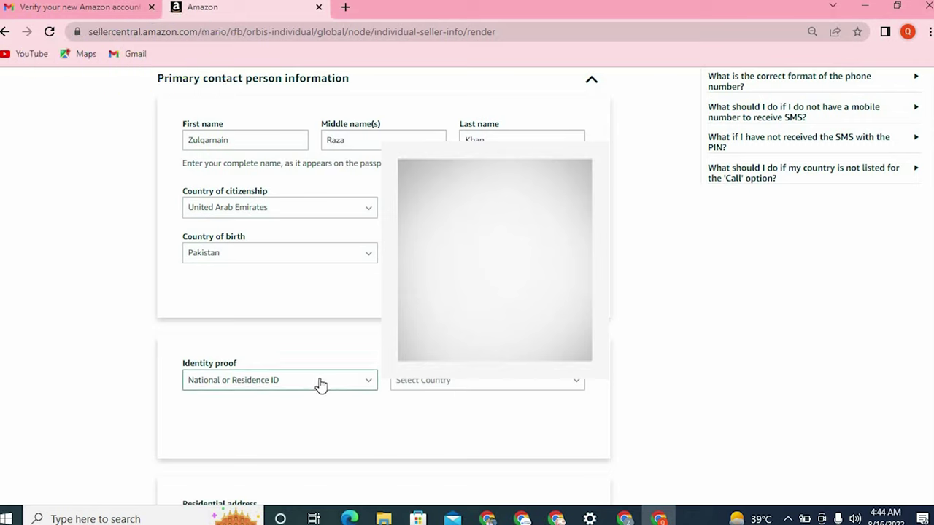
# - Choose National or Residence ID as the identity proof, with United Arab Emirates as the country of issue
pyautogui.click(321, 386)
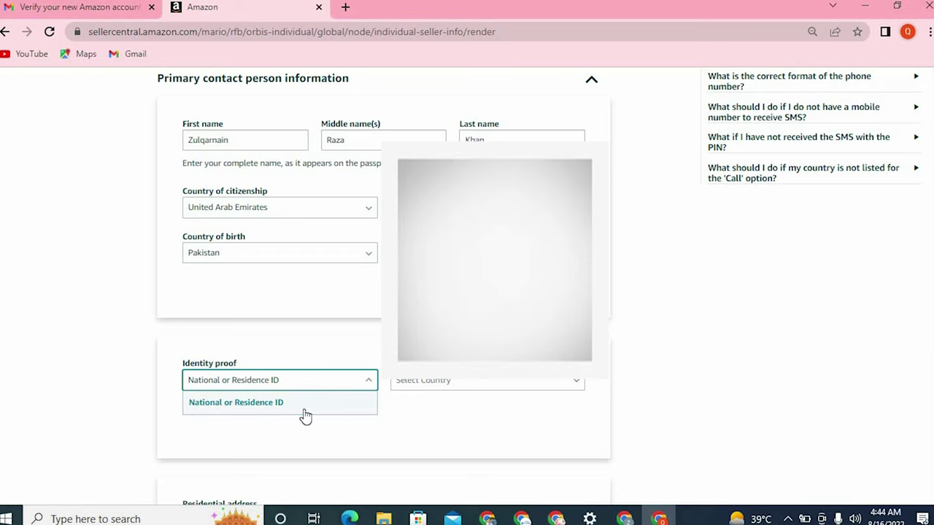
pyautogui.click(303, 407)
pyautogui.click(428, 388)
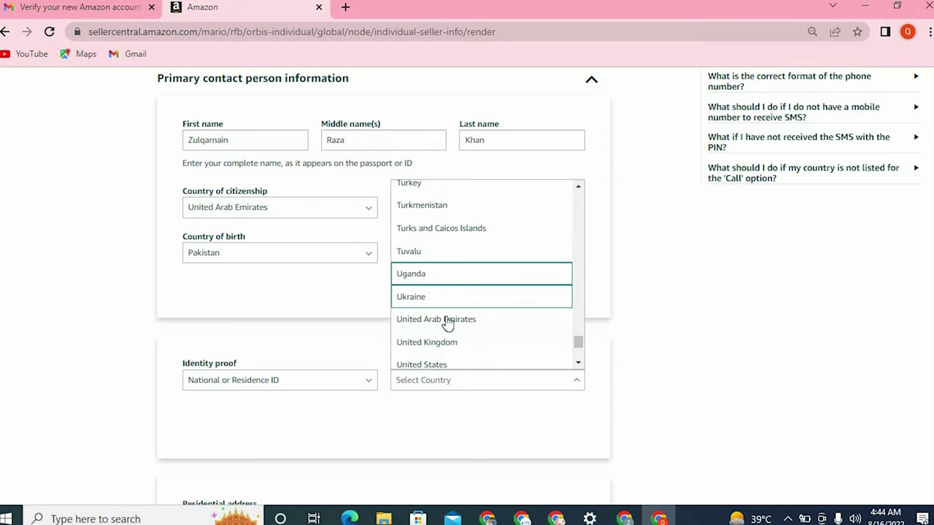
pyautogui.click(447, 323)
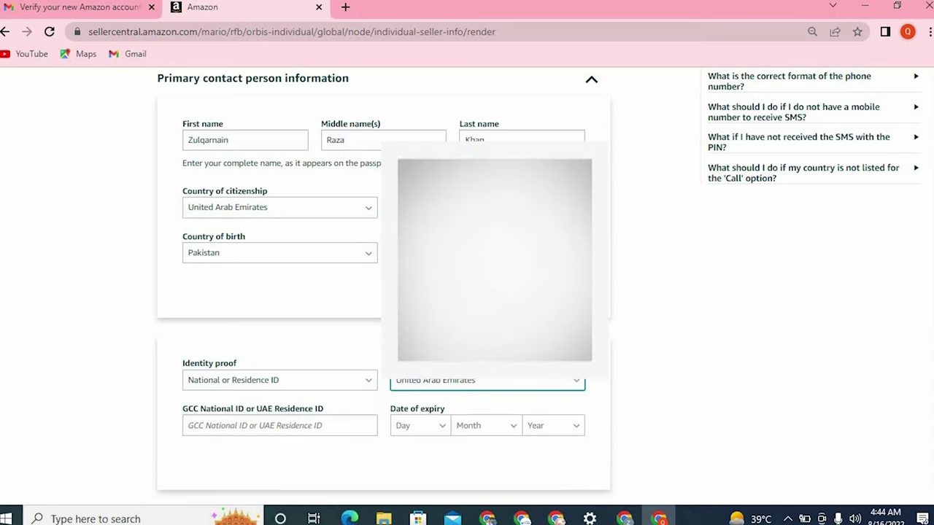
# - Enter the GCC National ID or UAE Residence ID number and fill in the document's date of expiry
pyautogui.click(323, 425)
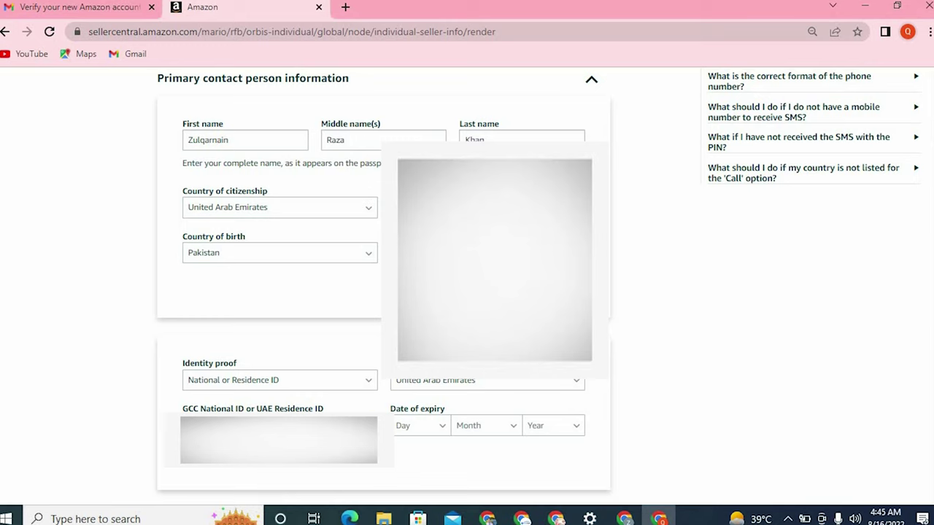
pyautogui.click(423, 433)
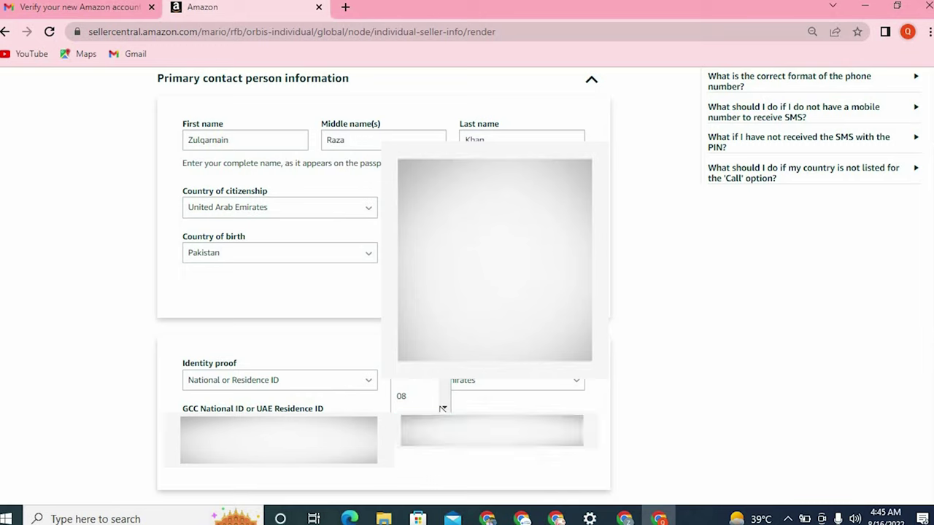
pyautogui.scroll(-3, 441, 401)
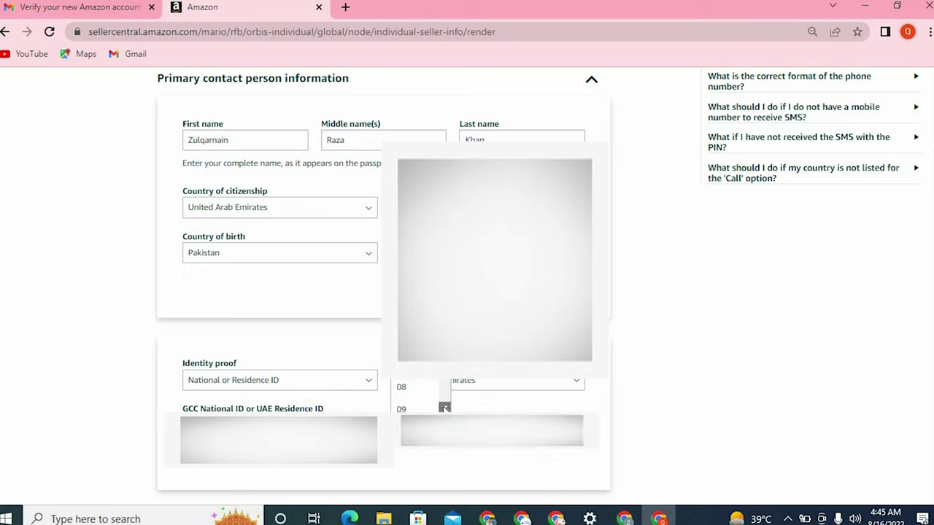
pyautogui.click(488, 406)
pyautogui.click(485, 405)
pyautogui.scroll(-3, 475, 384)
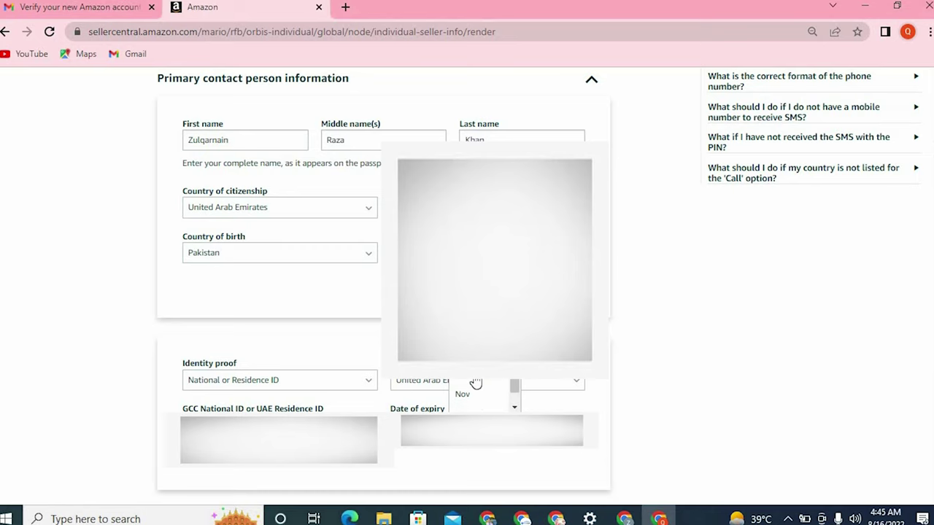
pyautogui.click(467, 394)
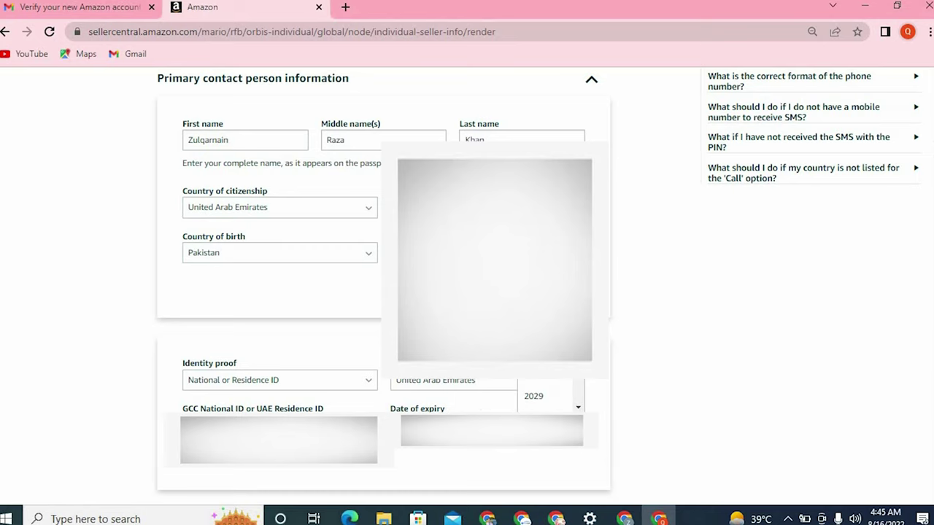
# - Fill in the residential address, starting with Address Line 1, and continue to the payment information
pyautogui.scroll(-5, 675, 354)
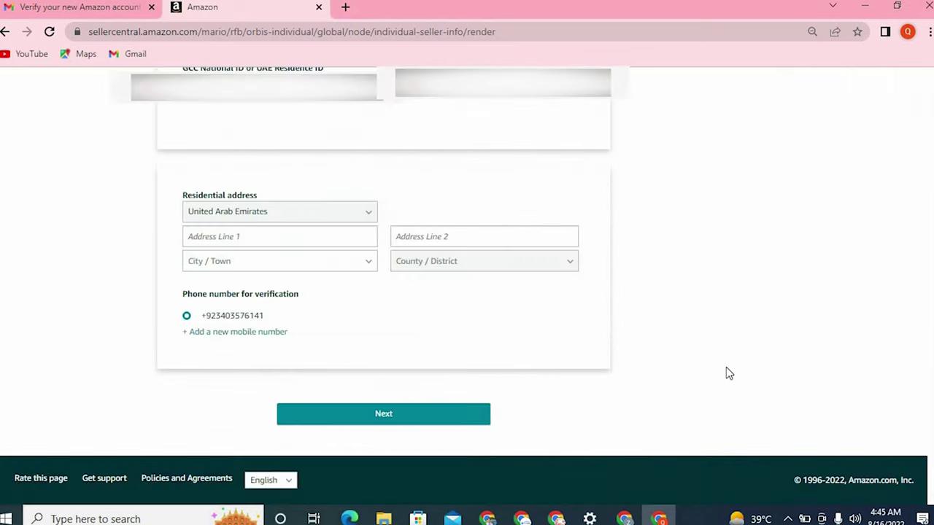
pyautogui.click(301, 236)
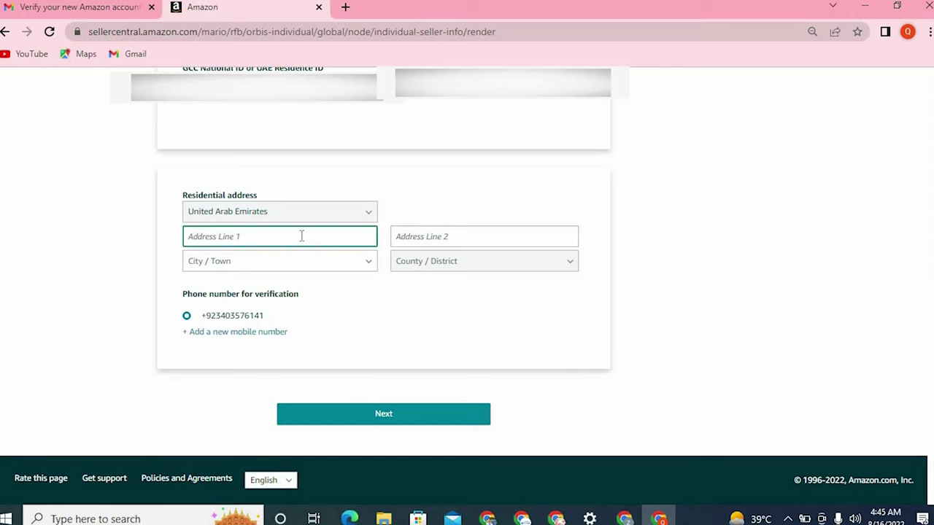
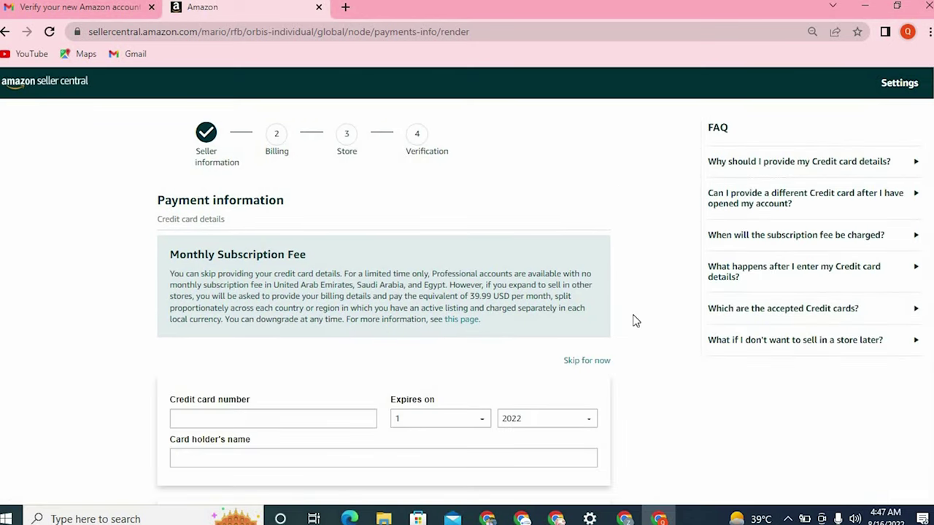
# - Fill in the credit card number, expiry date and card holder's name, keep the existing billing address, and continue to the store information
pyautogui.scroll(-1, 634, 321)
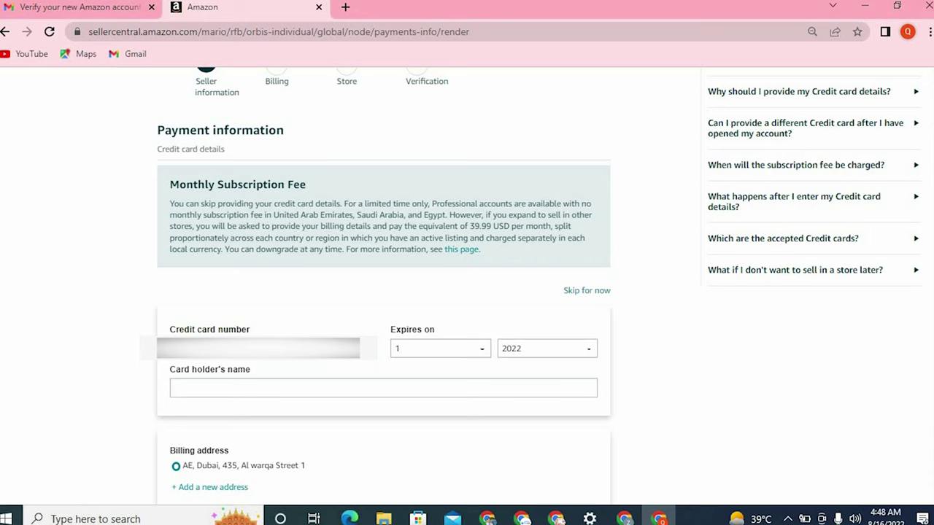
pyautogui.click(429, 351)
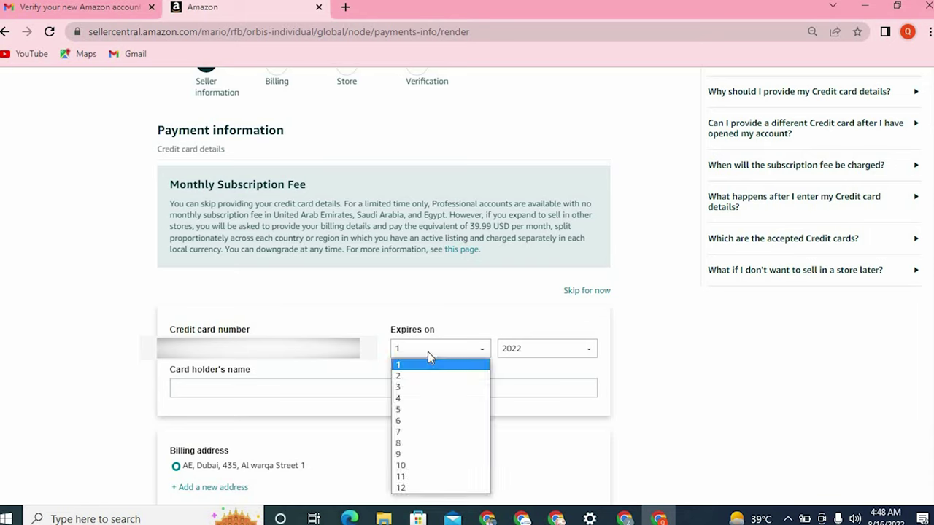
pyautogui.click(423, 452)
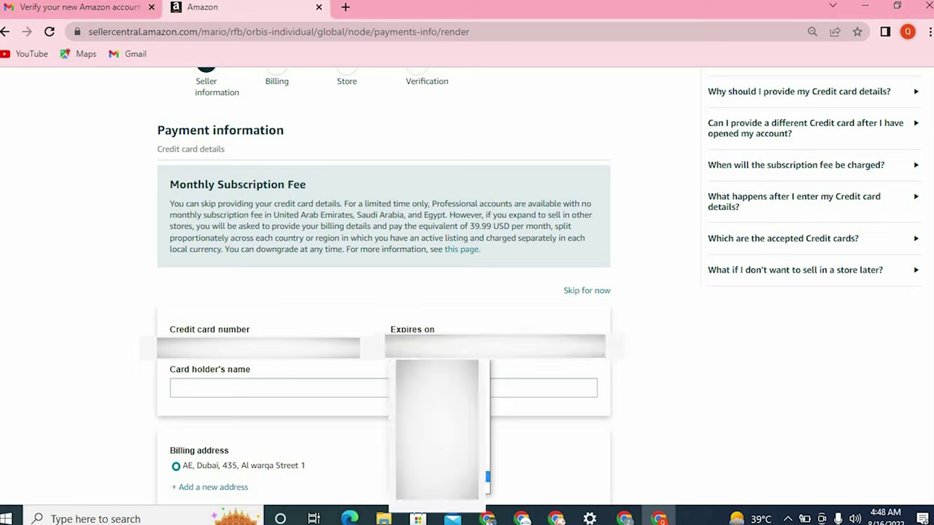
pyautogui.click(532, 351)
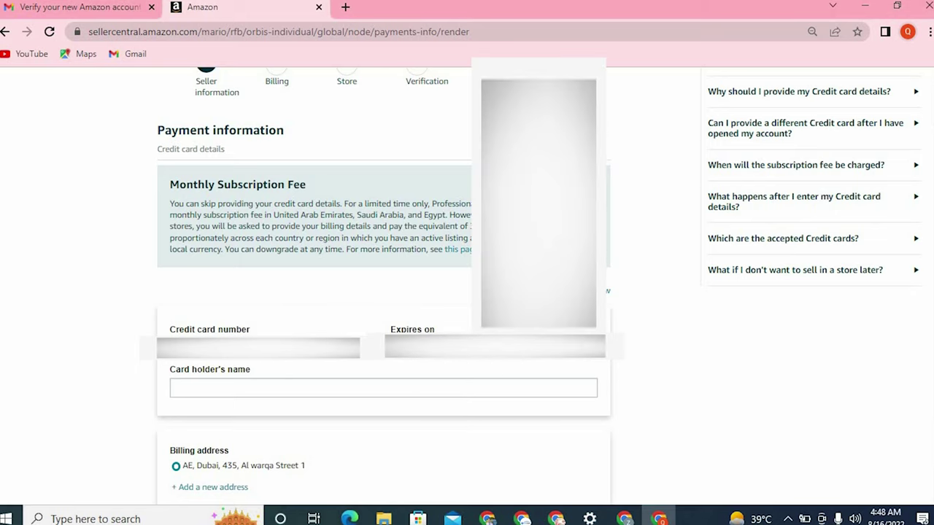
pyautogui.click(383, 304)
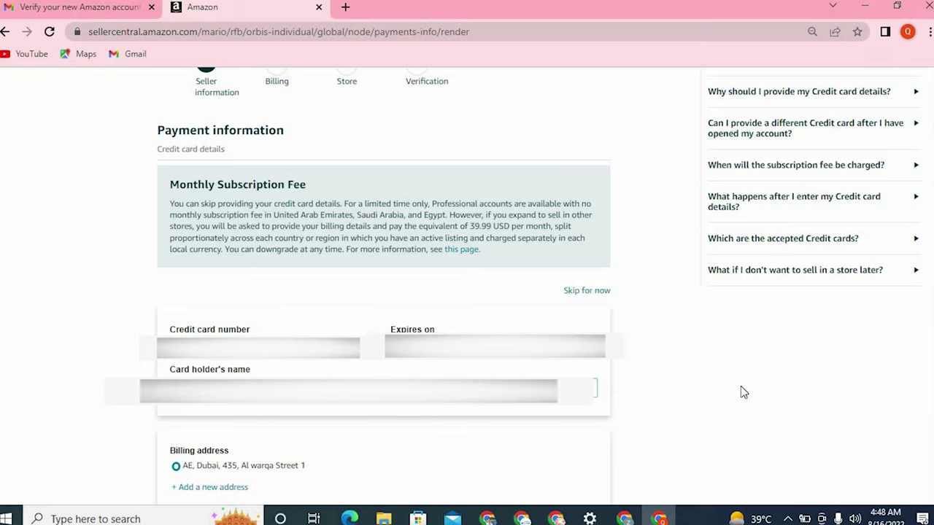
pyautogui.scroll(-2, 740, 386)
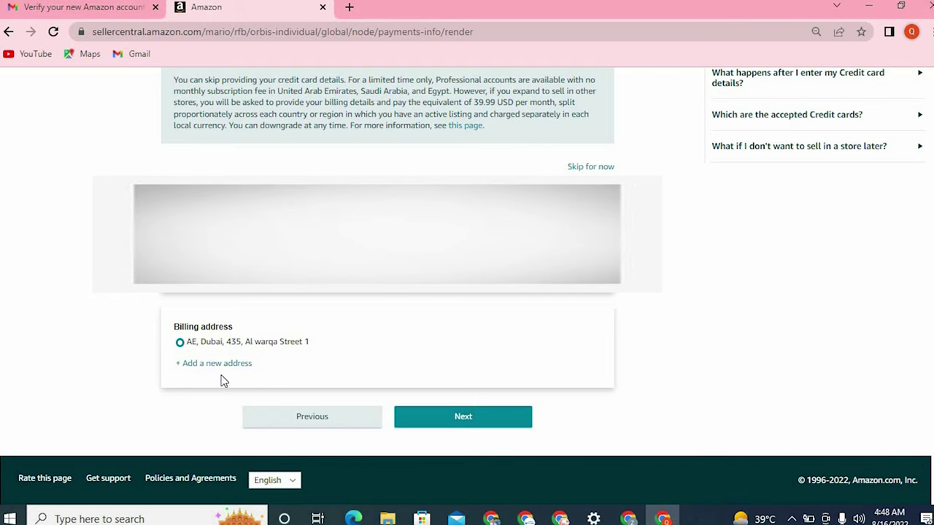
pyautogui.click(493, 420)
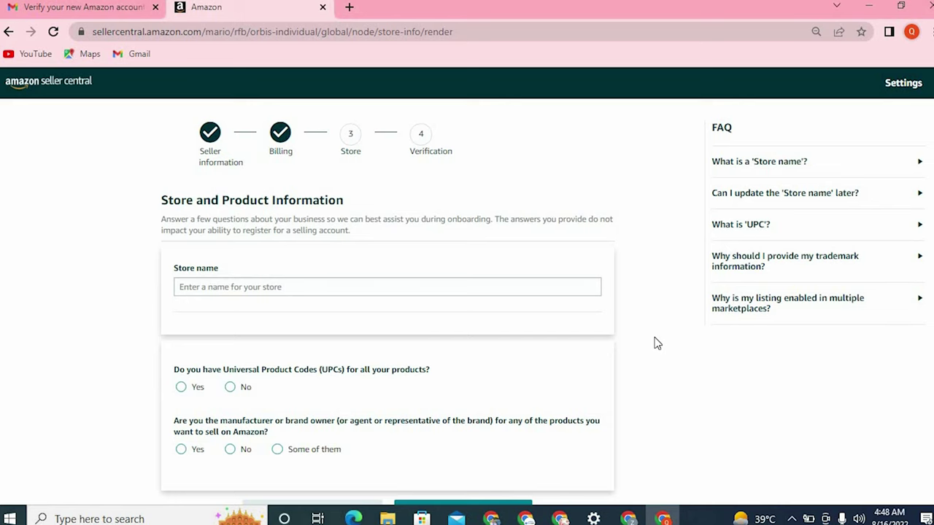
pyautogui.scroll(-1, 656, 344)
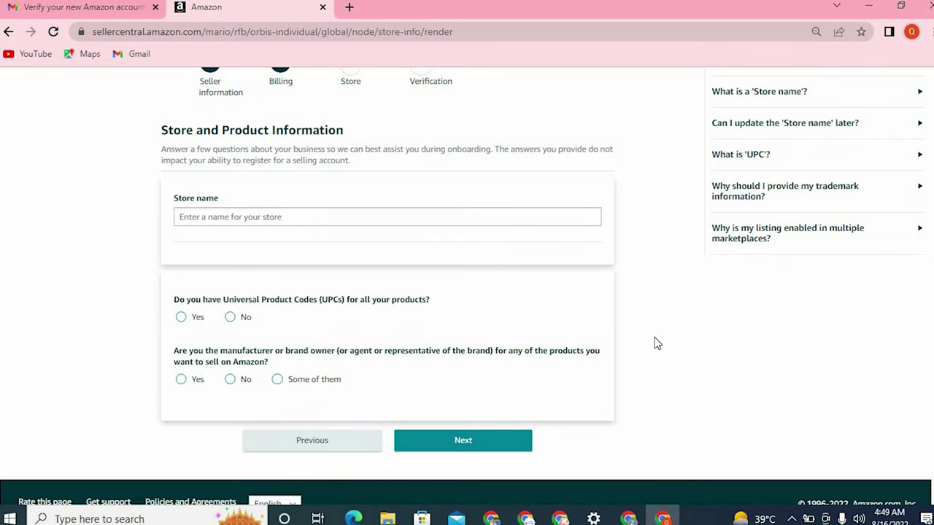
pyautogui.click(439, 218)
pyautogui.write('World')
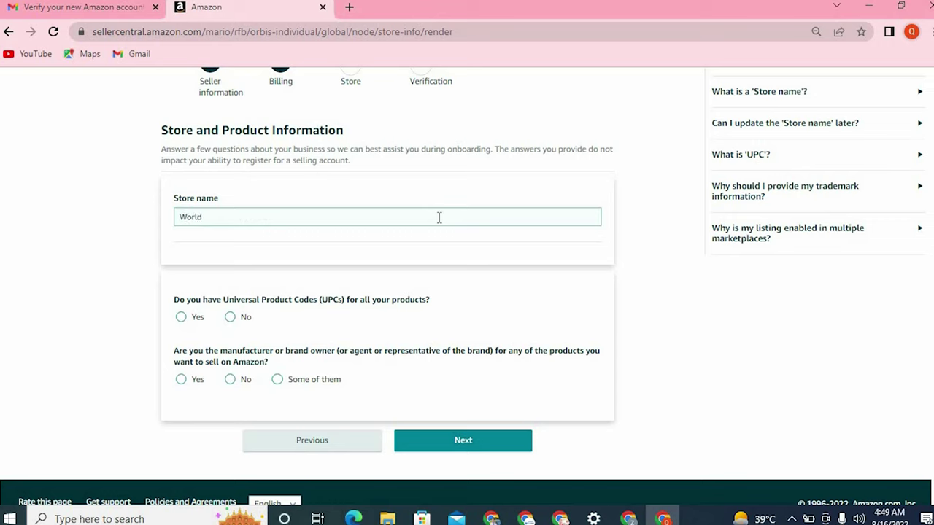
pyautogui.write('wide')
pyautogui.click(649, 263)
pyautogui.click(371, 218)
pyautogui.press('BackSpace')
pyautogui.press('BackSpace')
pyautogui.press('BackSpace')
pyautogui.press('BackSpace')
pyautogui.press('BackSpace')
pyautogui.press('BackSpace')
pyautogui.press('BackSpace')
pyautogui.press('BackSpace')
pyautogui.press('BackSpace')
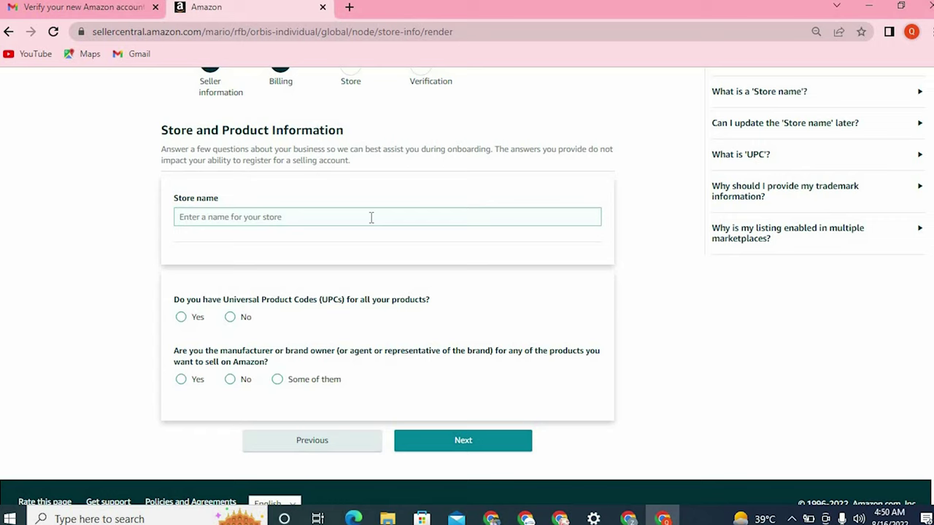
# - Enter "Ecom Trading LLC" as the store name and let its availability be checked
pyautogui.write('ecomtr')
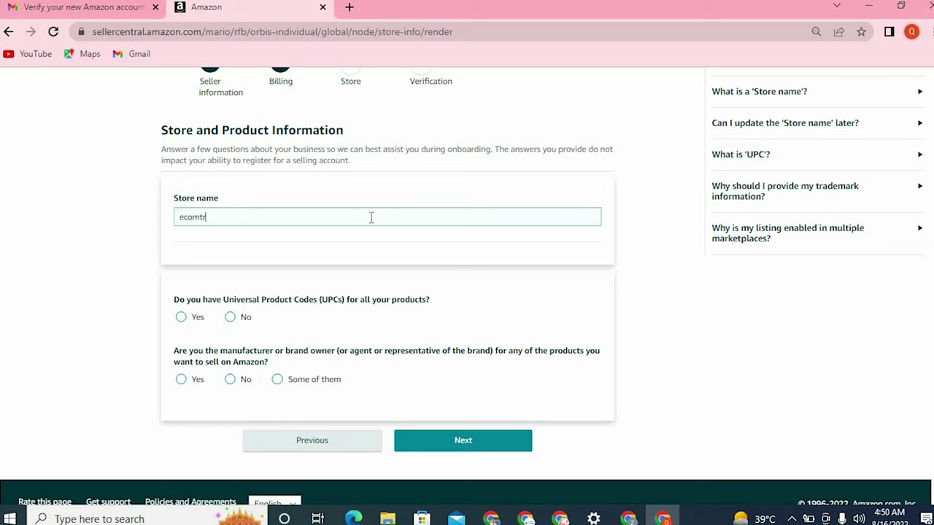
pyautogui.write('ading')
pyautogui.press('Left')
pyautogui.press('Left')
pyautogui.press('Left')
pyautogui.press('Left')
pyautogui.press('Left')
pyautogui.press('Left')
pyautogui.press('BackSpace')
pyautogui.write('E')
pyautogui.press('Right')
pyautogui.press('Right')
pyautogui.press('Right')
pyautogui.press('Delete')
pyautogui.write('T')
pyautogui.write('LLC')
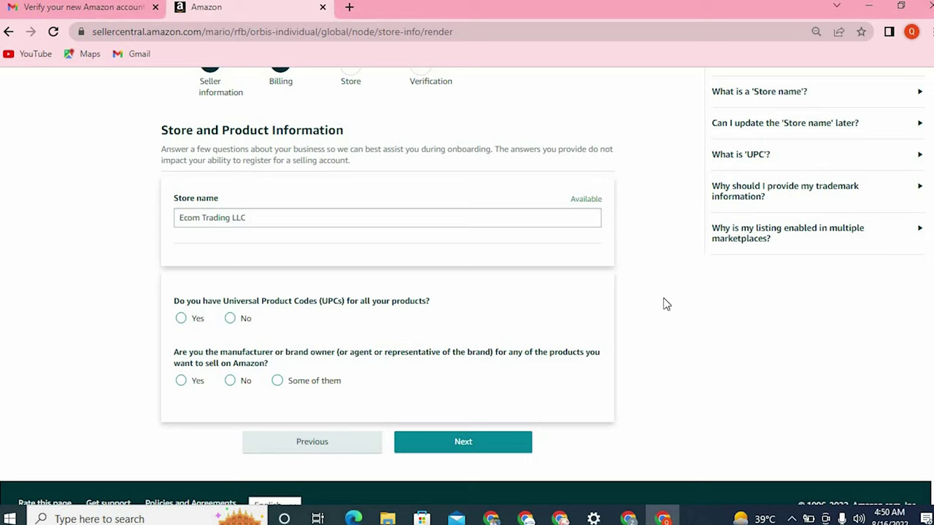
pyautogui.click(301, 215)
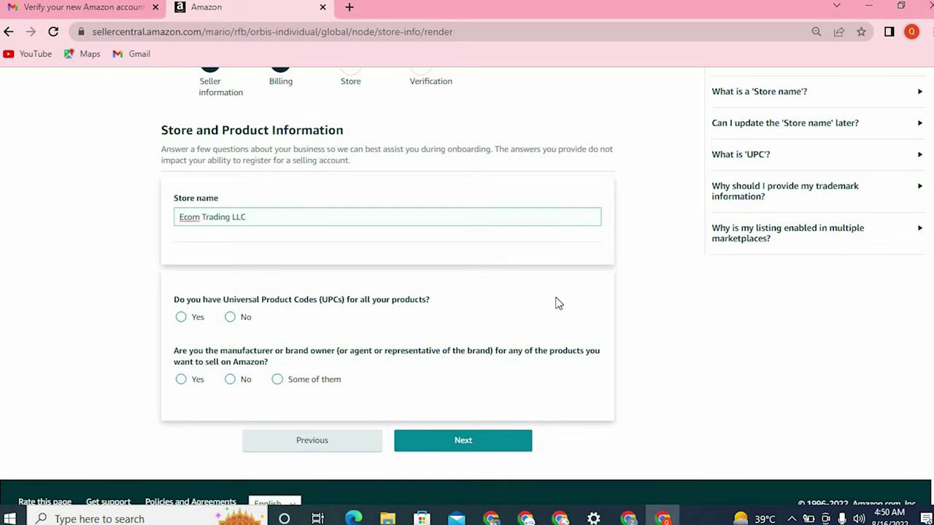
pyautogui.click(679, 310)
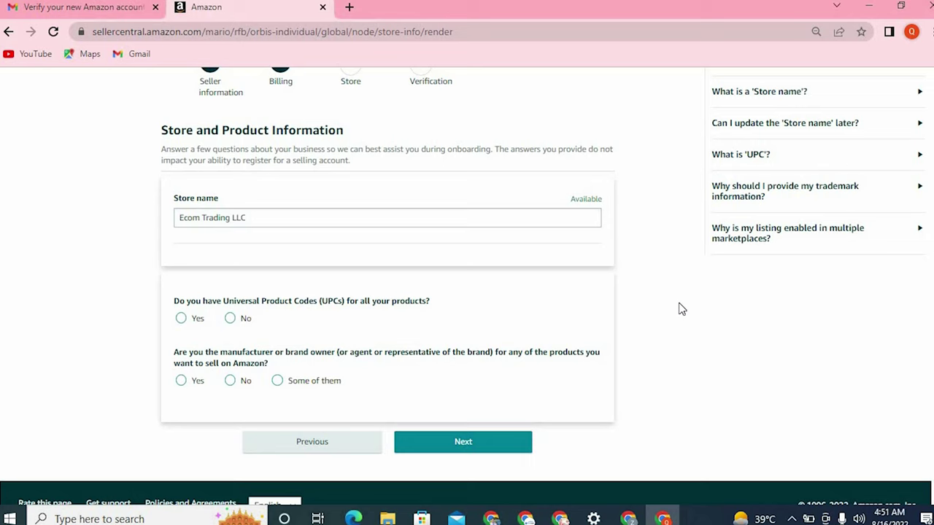
# - Answer No for Universal Product Codes and "Some of them" for both brand ownership and registered trademark, then continue to verification
pyautogui.click(232, 321)
pyautogui.click(277, 381)
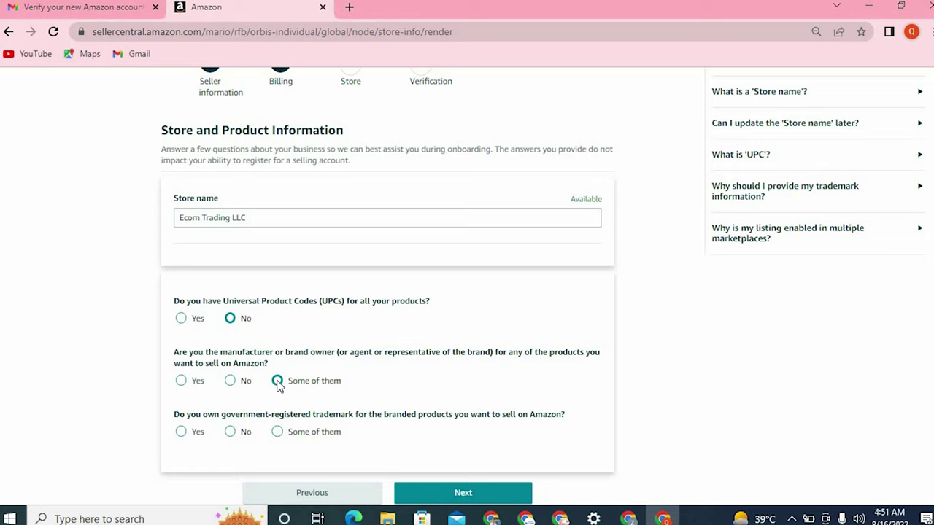
pyautogui.click(278, 434)
pyautogui.click(278, 432)
pyautogui.scroll(-2, 662, 410)
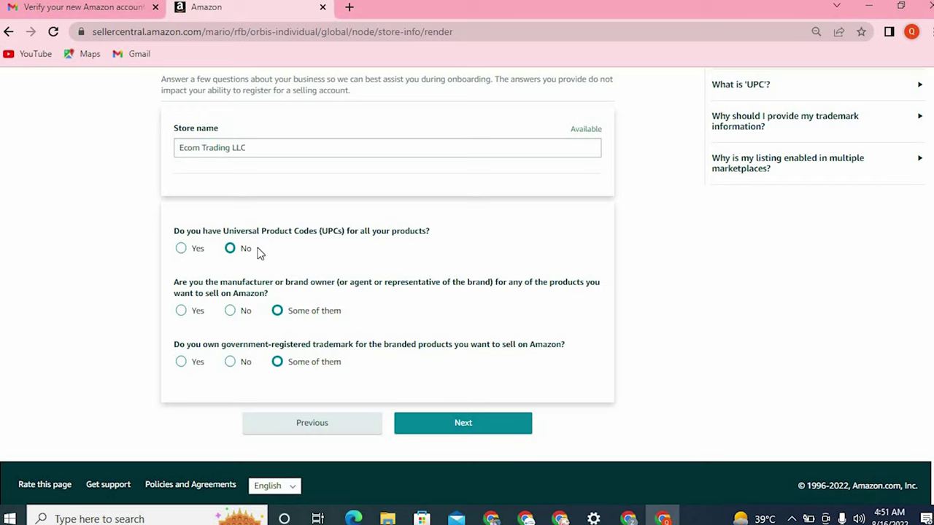
pyautogui.click(465, 425)
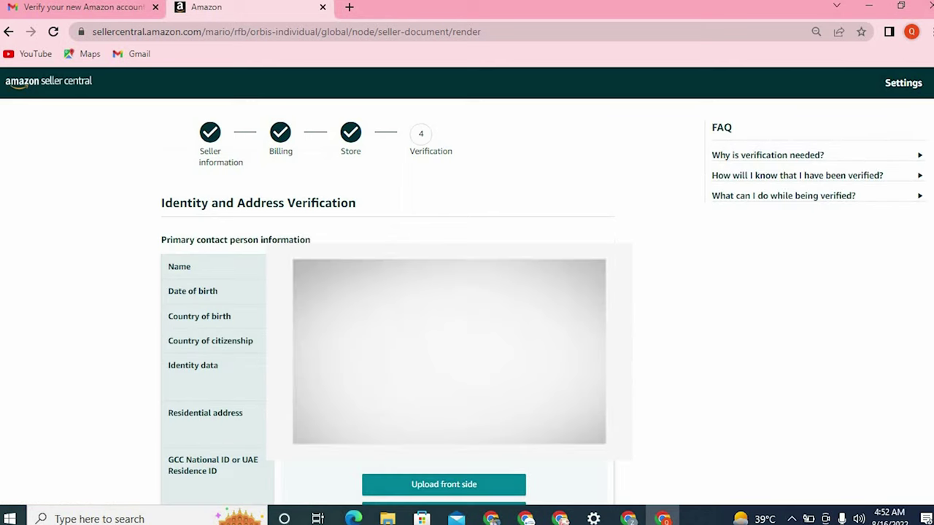
# - Upload the EID-Front image from the applicant's folder as the front side of the GCC National ID or UAE Residence ID
pyautogui.scroll(-3, 342, 427)
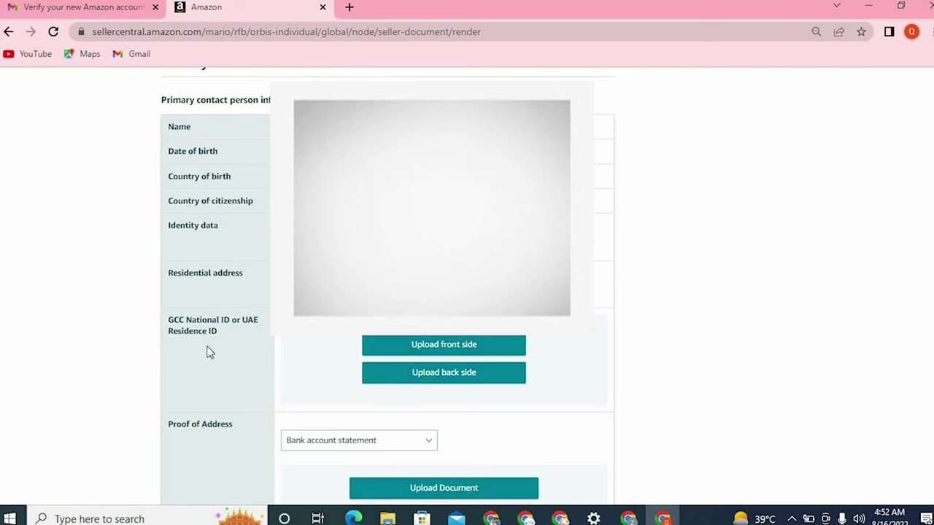
pyautogui.click(443, 346)
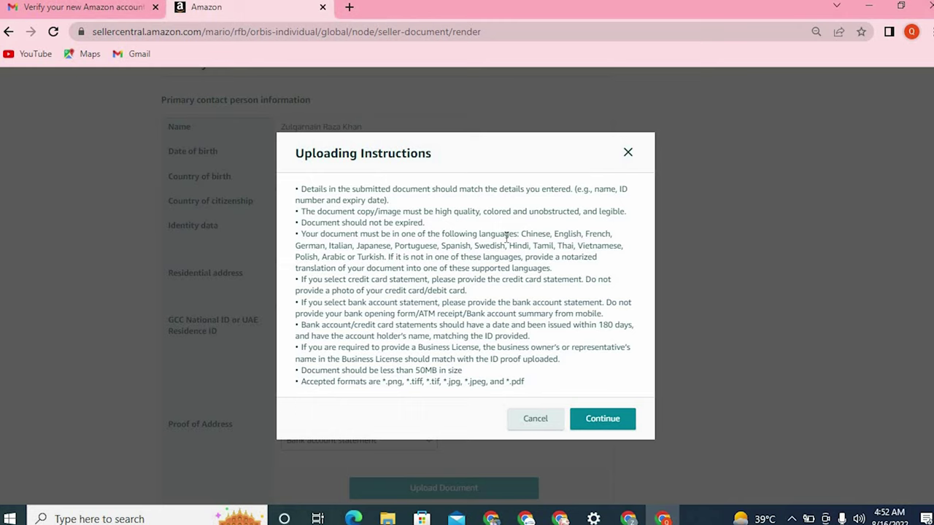
pyautogui.click(603, 418)
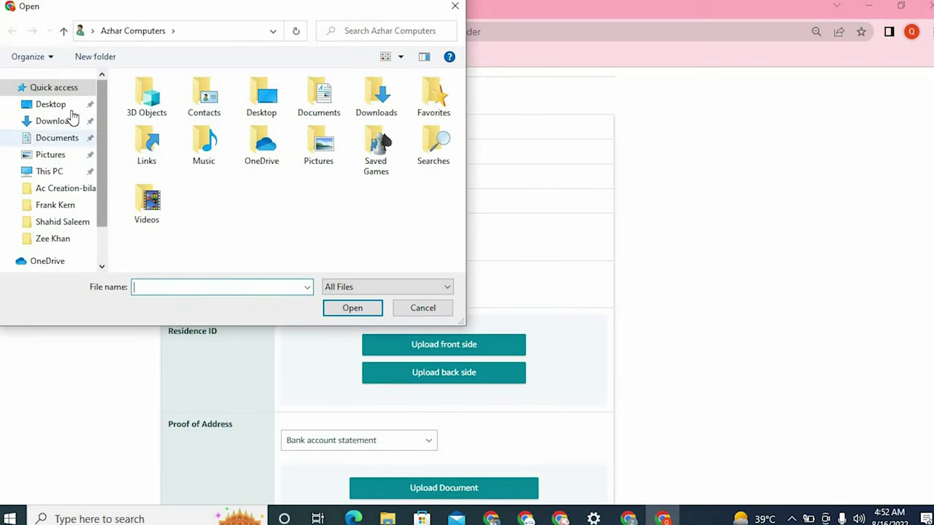
pyautogui.click(73, 106)
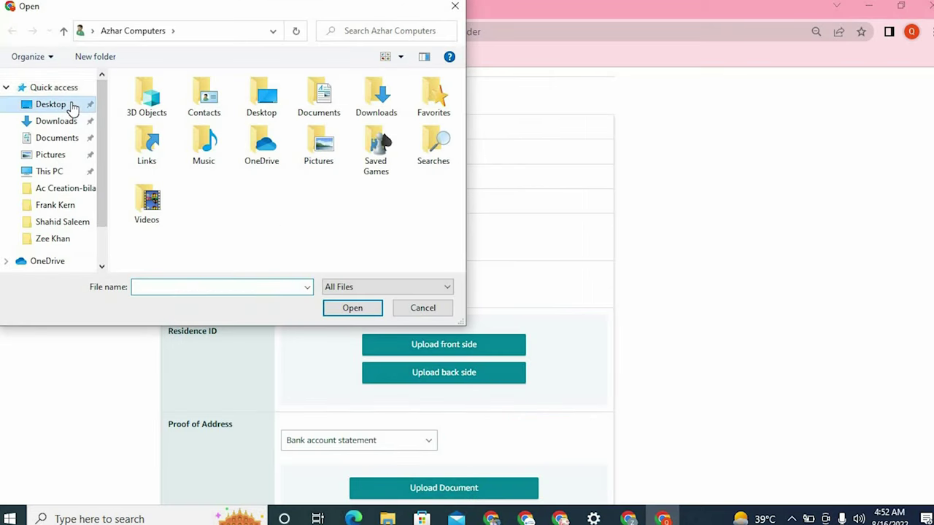
pyautogui.doubleClick(241, 130)
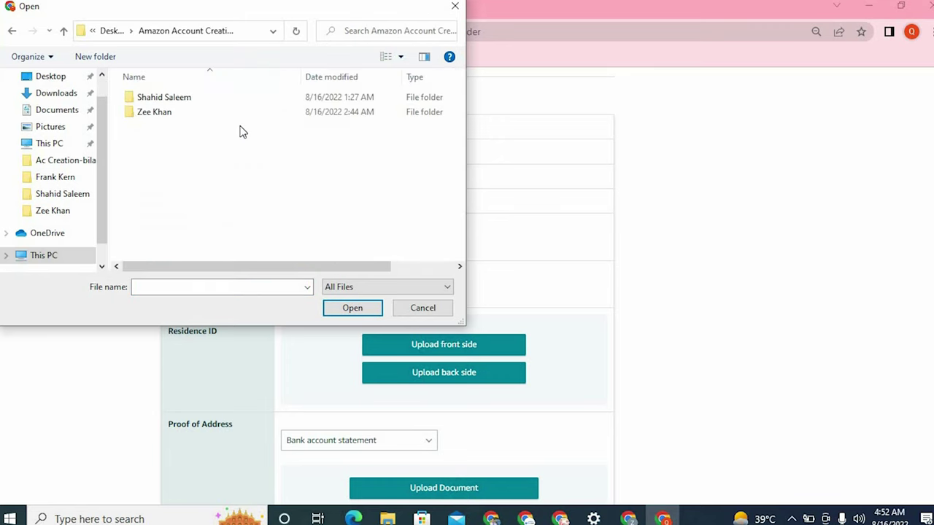
pyautogui.doubleClick(169, 113)
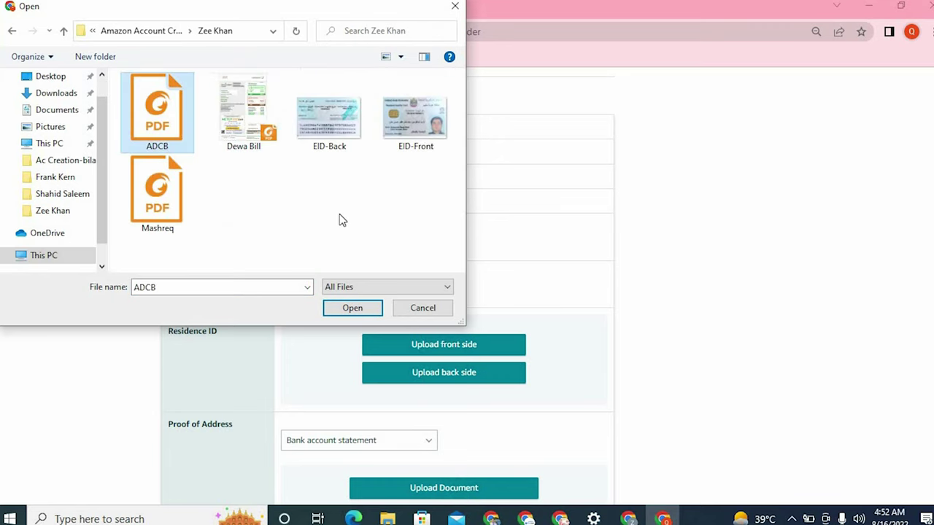
pyautogui.doubleClick(415, 140)
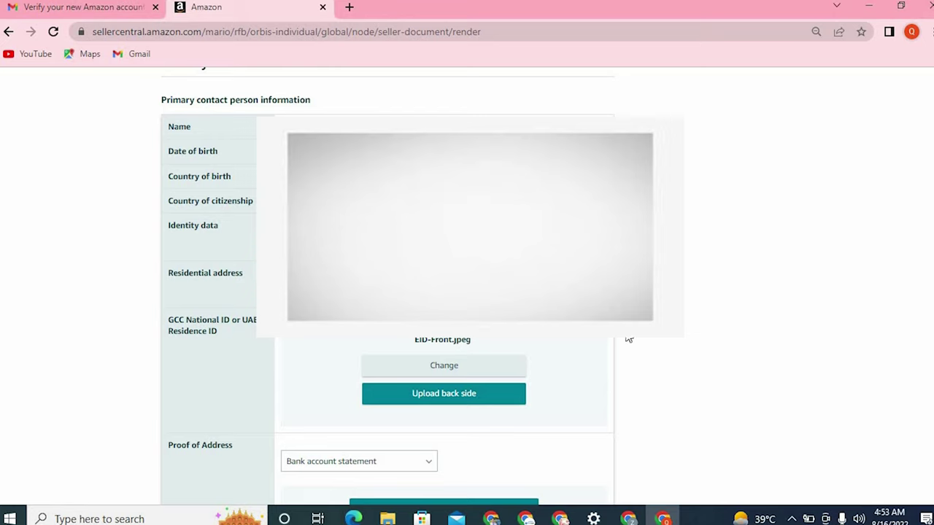
# - Upload the EID-Back image as the back side of the GCC National ID or UAE Residence ID
pyautogui.click(473, 397)
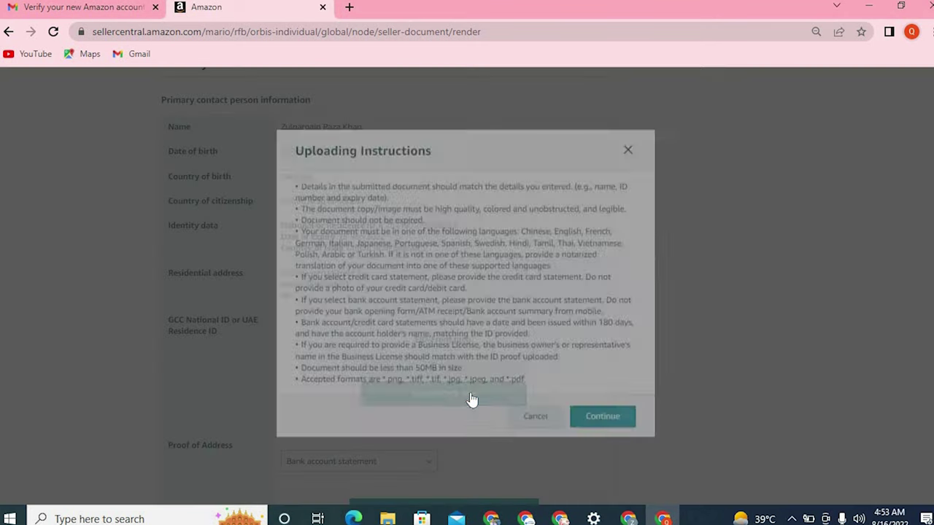
pyautogui.click(596, 420)
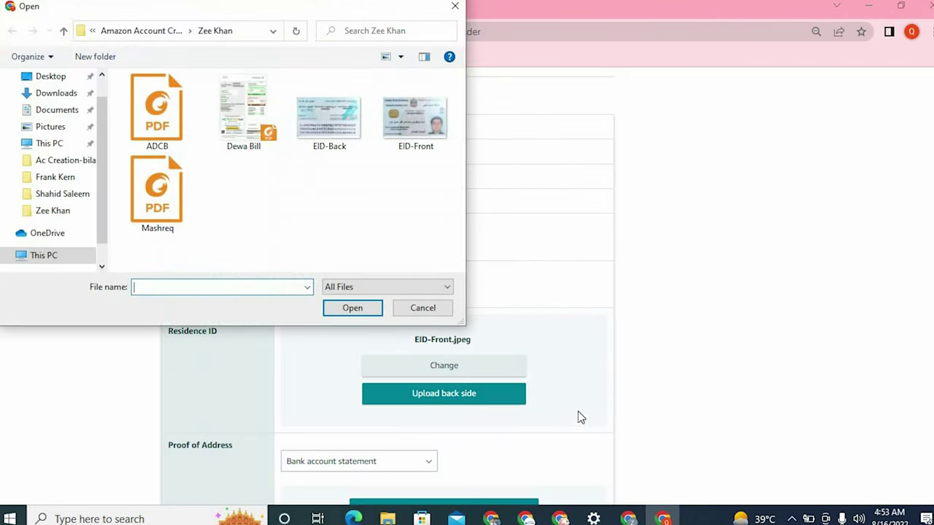
pyautogui.doubleClick(348, 138)
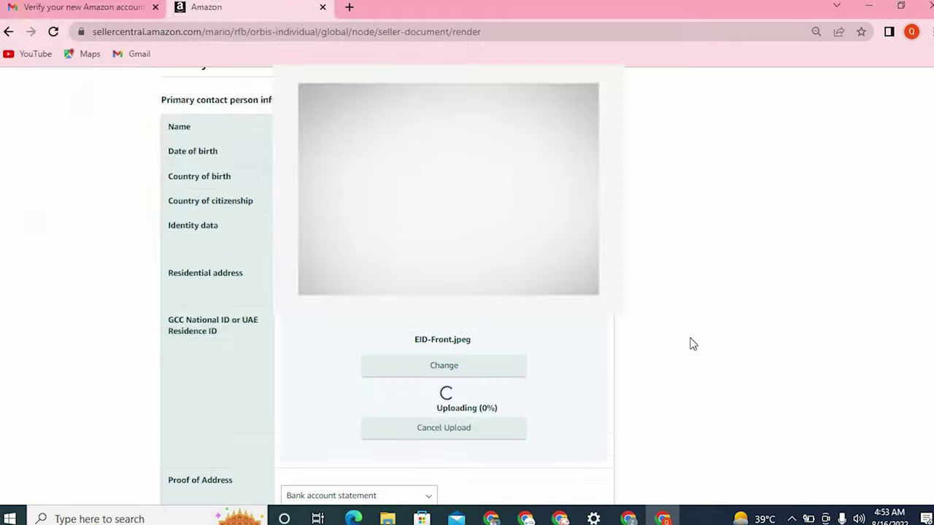
# - Set the proof of address to Electricity Bill, upload the Dewa Bill PDF, and proceed with the identity and address verification
pyautogui.scroll(-3, 705, 347)
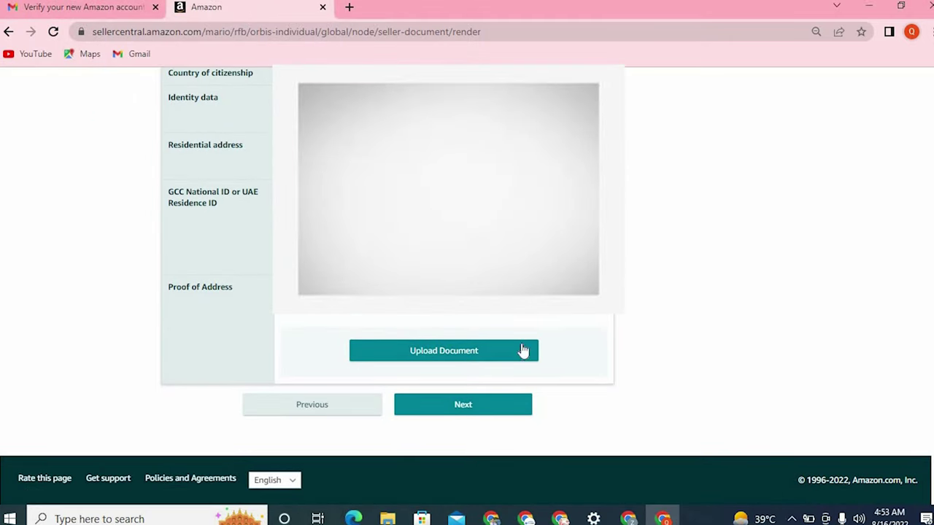
pyautogui.click(467, 349)
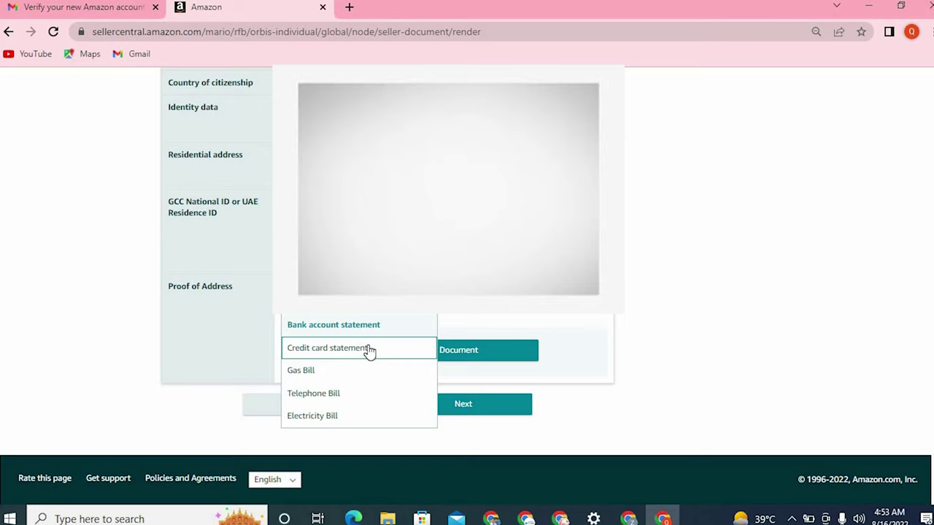
pyautogui.click(330, 417)
pyautogui.click(425, 355)
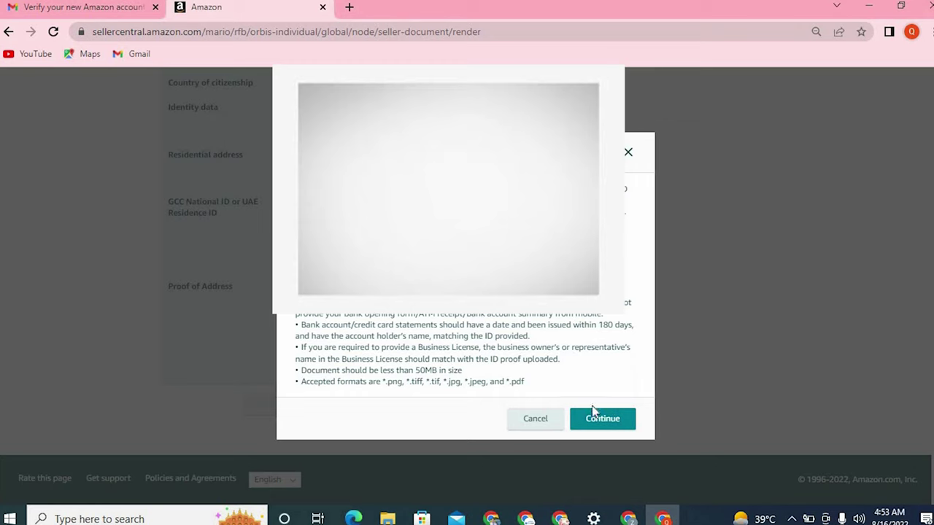
pyautogui.click(592, 414)
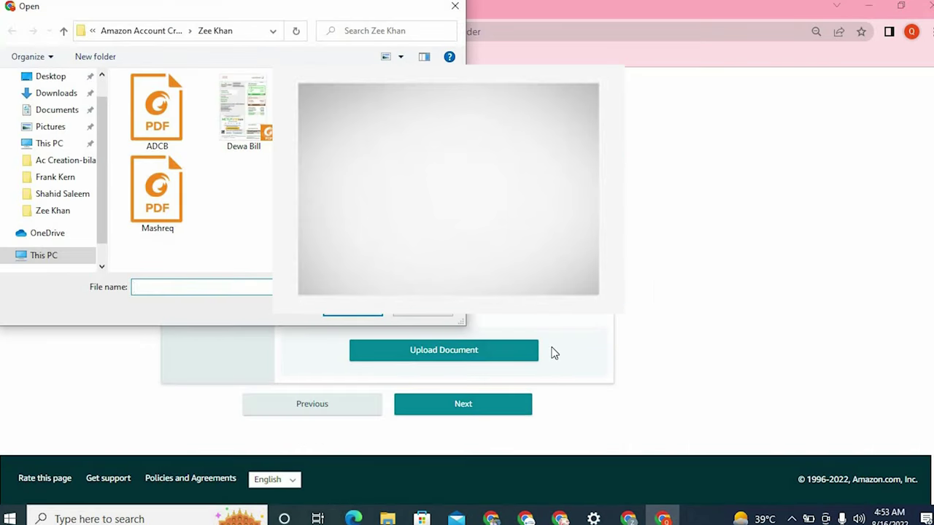
pyautogui.doubleClick(252, 141)
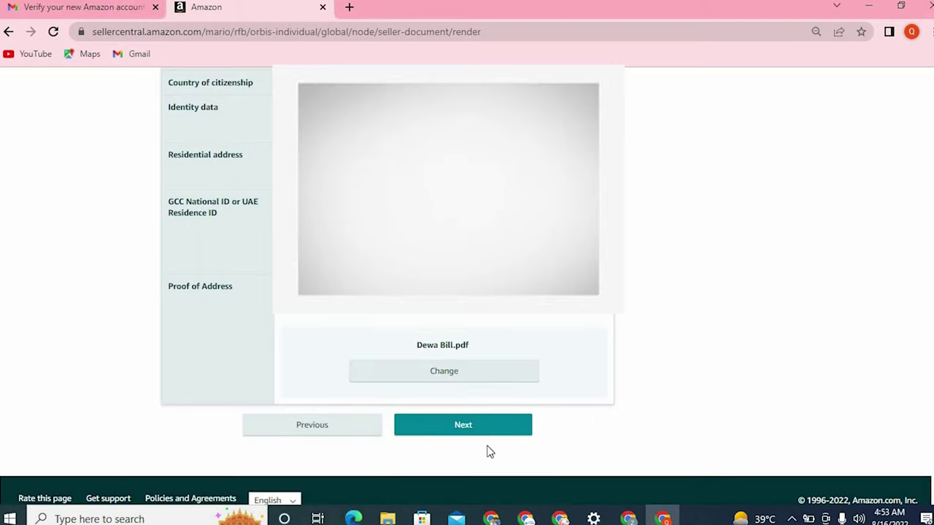
pyautogui.click(472, 428)
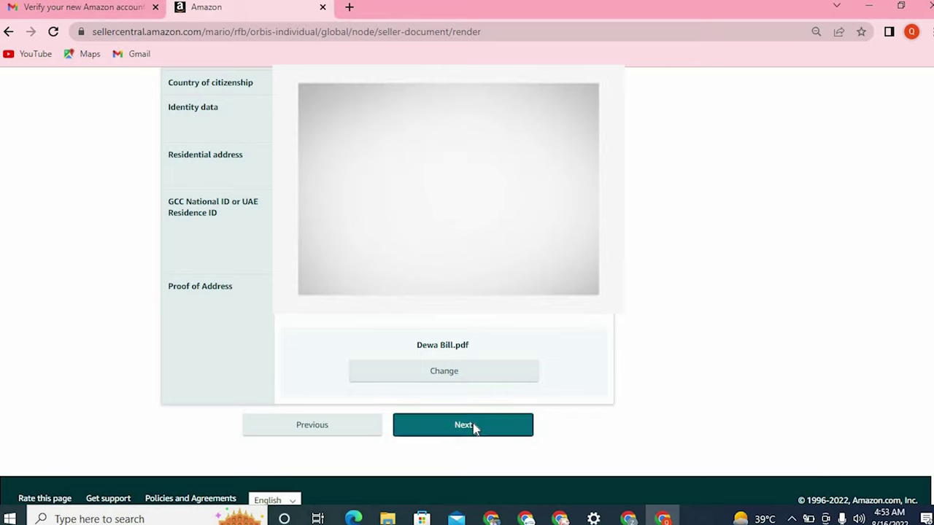